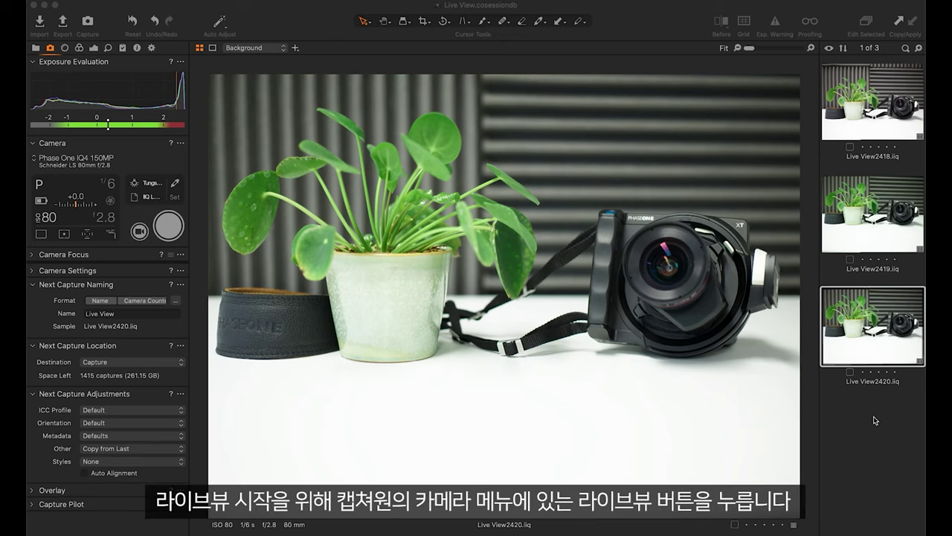
Step: Start Live View from the Camera tool to stream the plant-and-camera scene
left_click(141, 236)
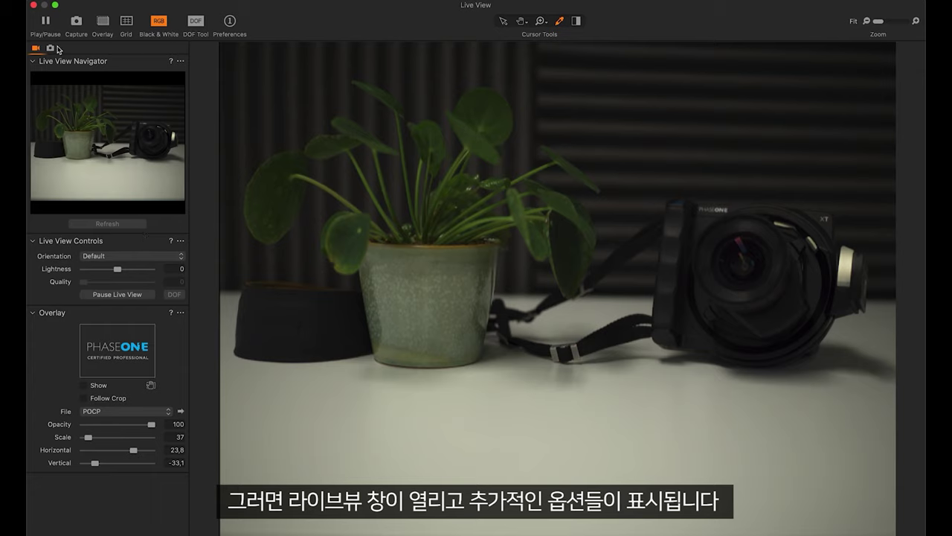
Step: Switch the camera from P to Manual exposure, keeping 1/125 s at f/5.6, ISO 80
left_click(52, 49)
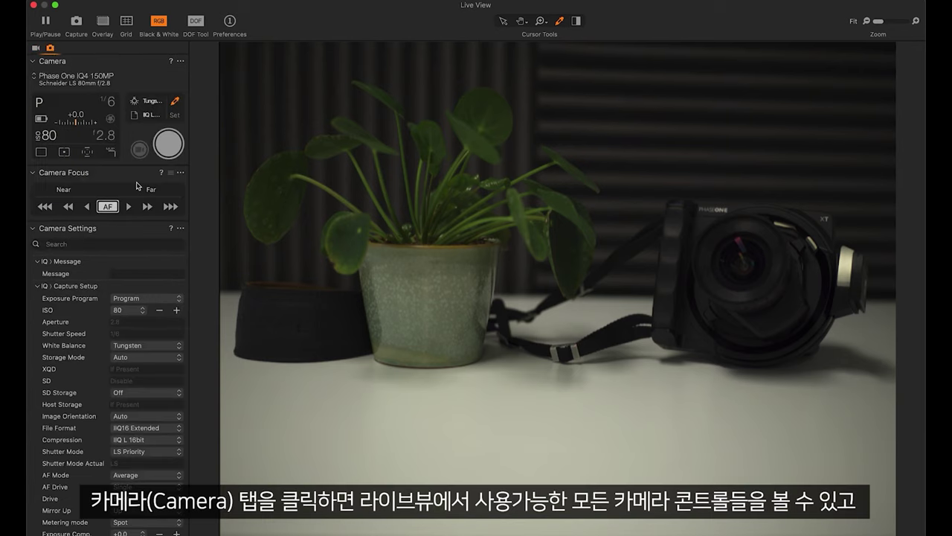
left_click(39, 102)
left_click(83, 84)
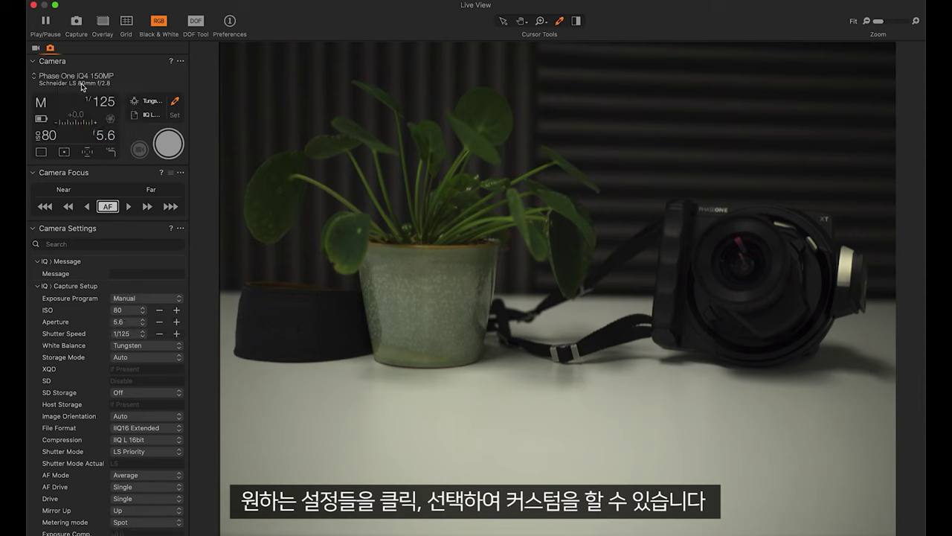
left_click(109, 108)
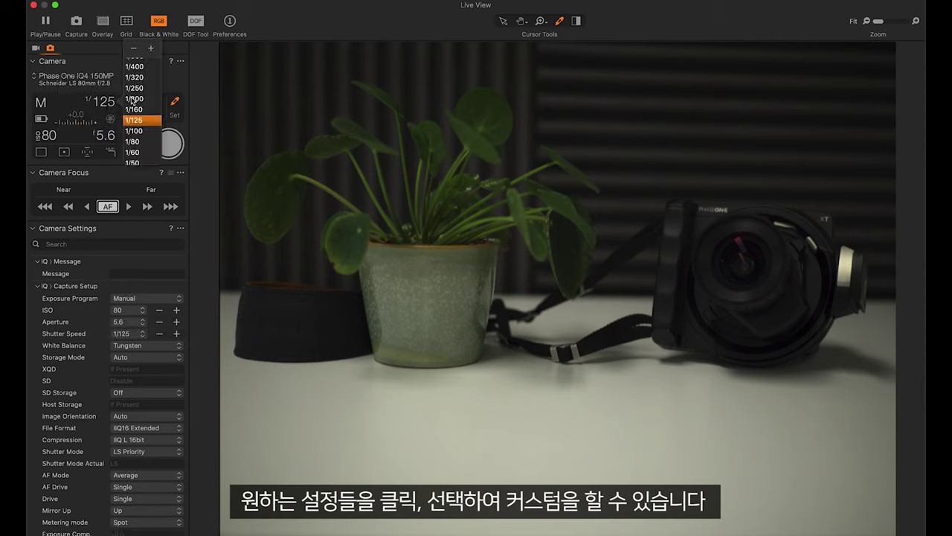
scroll(138, 100, "down", 3)
scroll(139, 100, "up", 2)
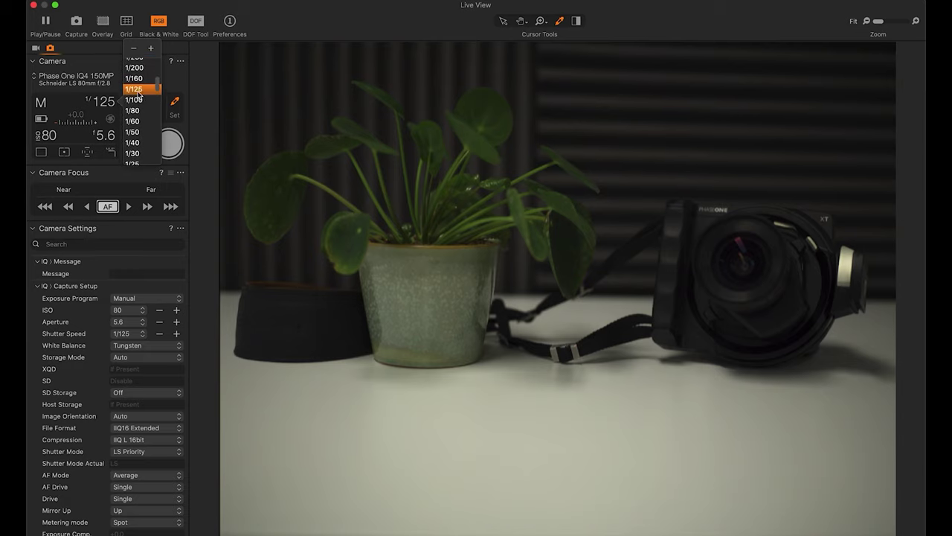
left_click(138, 89)
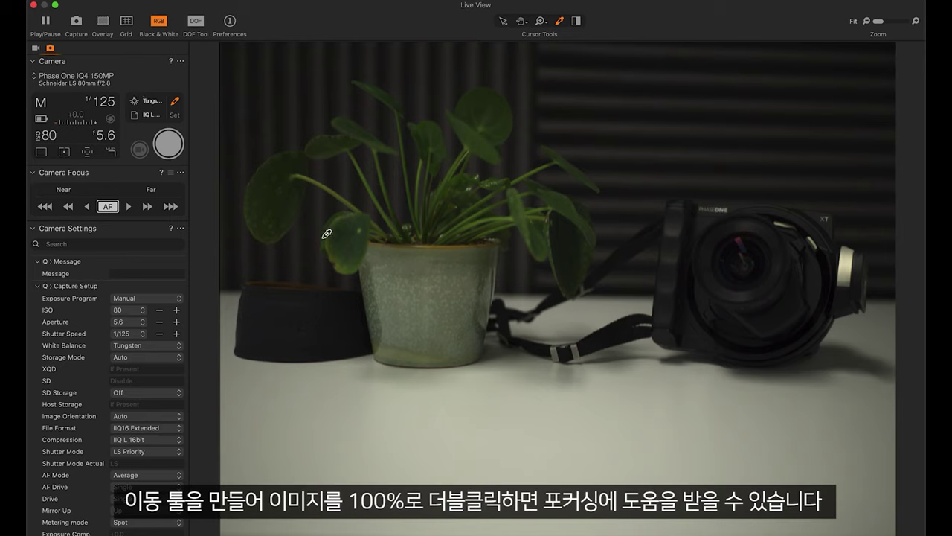
Step: With the Pan tool at 100%, step focus Far and Near until the PHASEONE lettering is sharp
key("h")
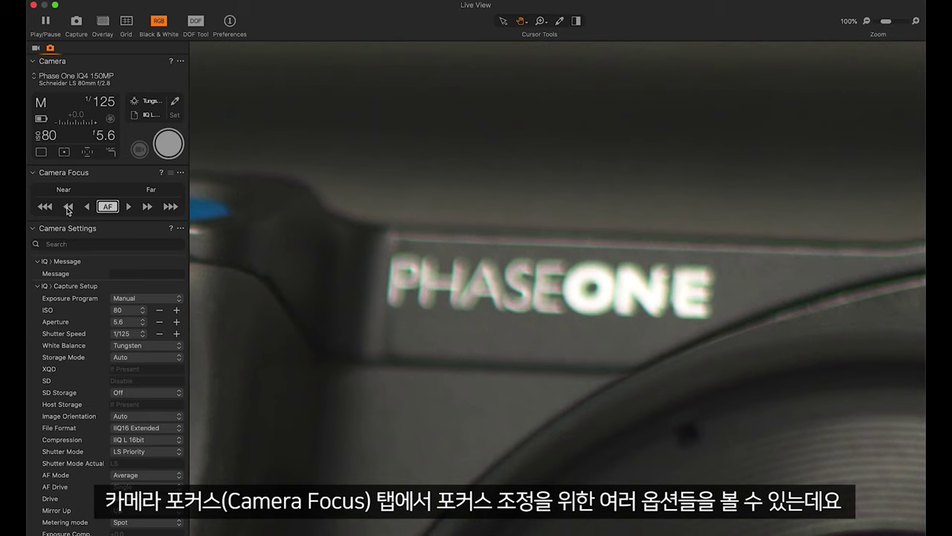
left_click(150, 207)
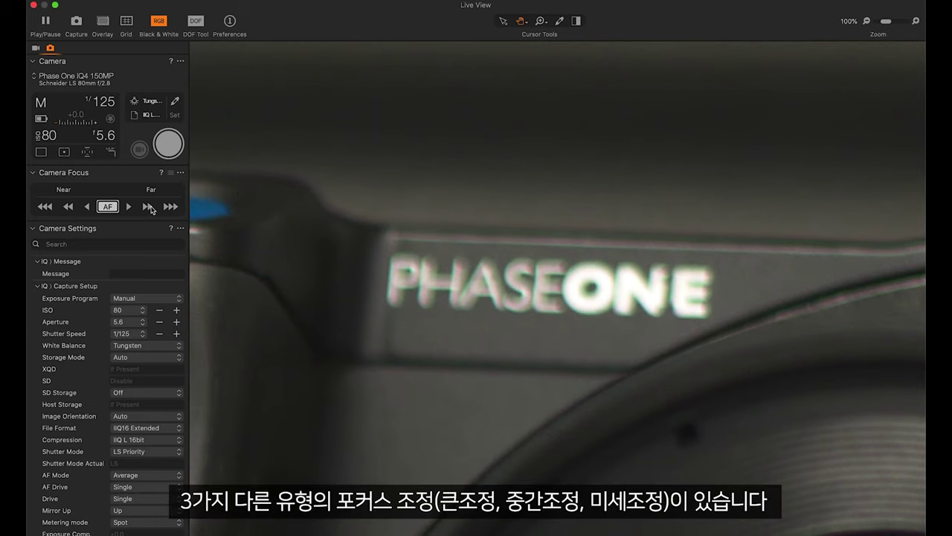
left_click(150, 207)
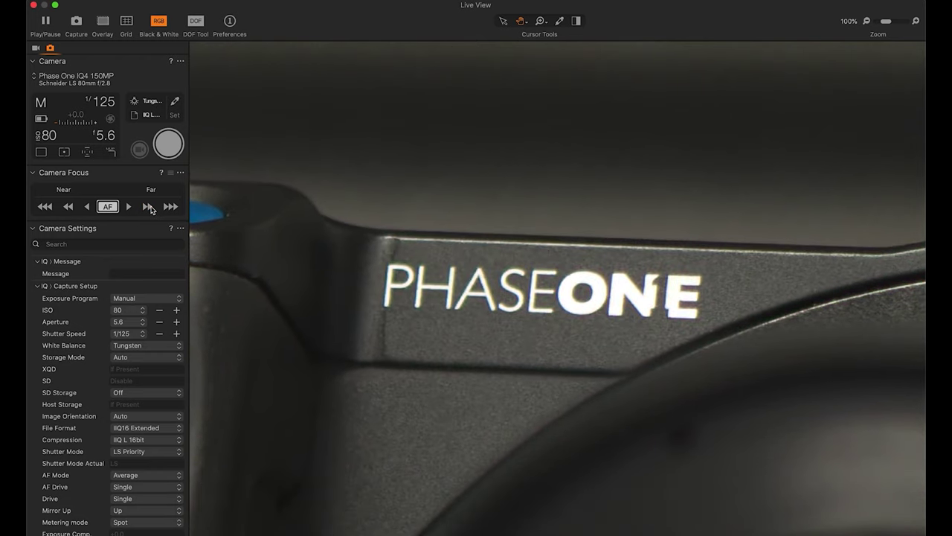
left_click(46, 207)
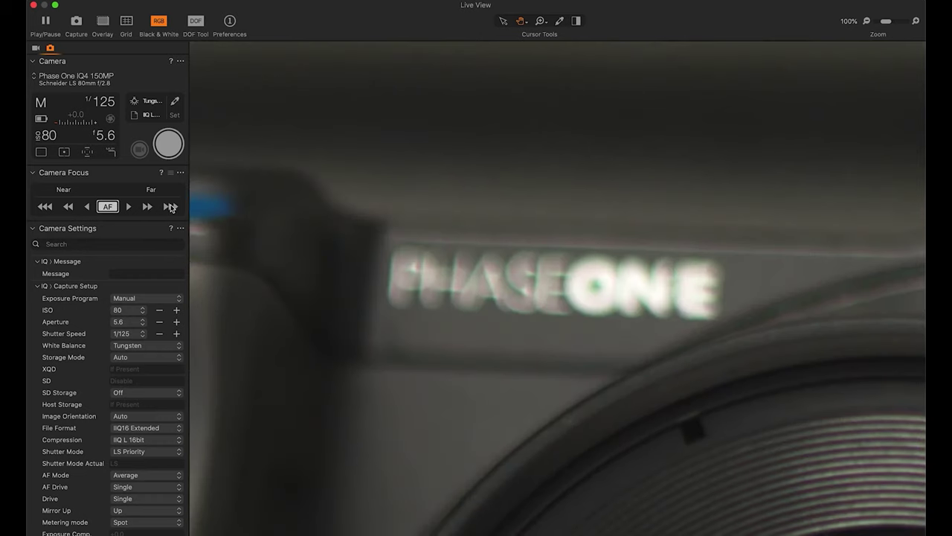
left_click(170, 208)
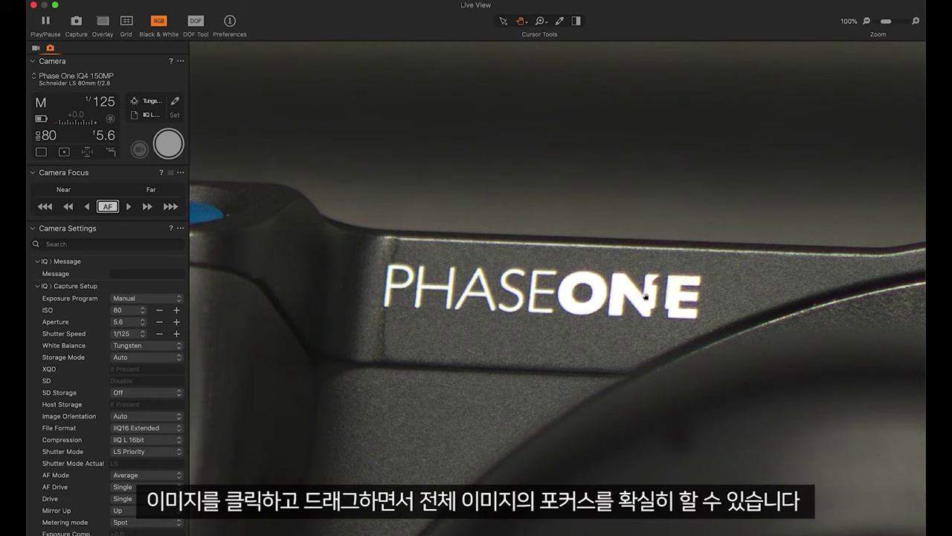
Step: Pan the magnified view to the XT lettering and refocus with Far/Near steps until sharp
left_click_drag(645, 297, 458, 279)
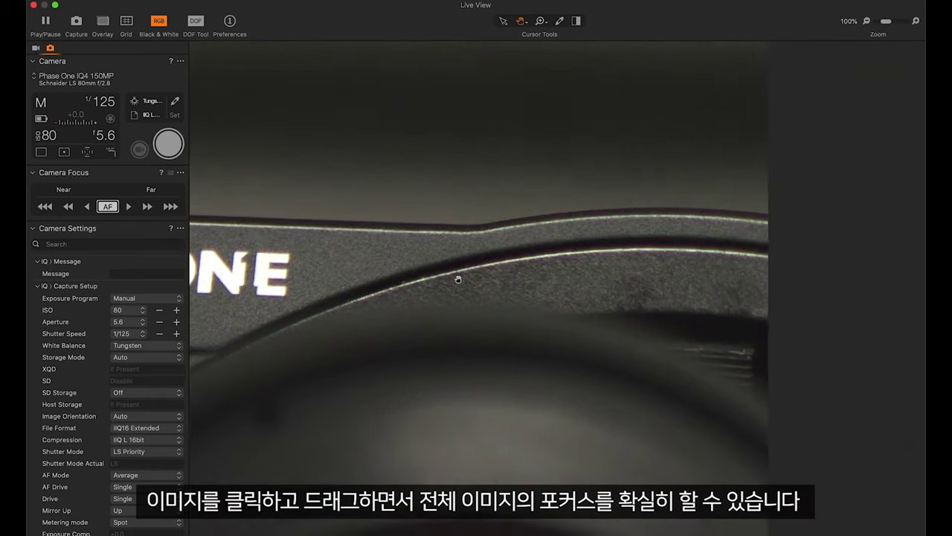
left_click_drag(757, 278, 441, 265)
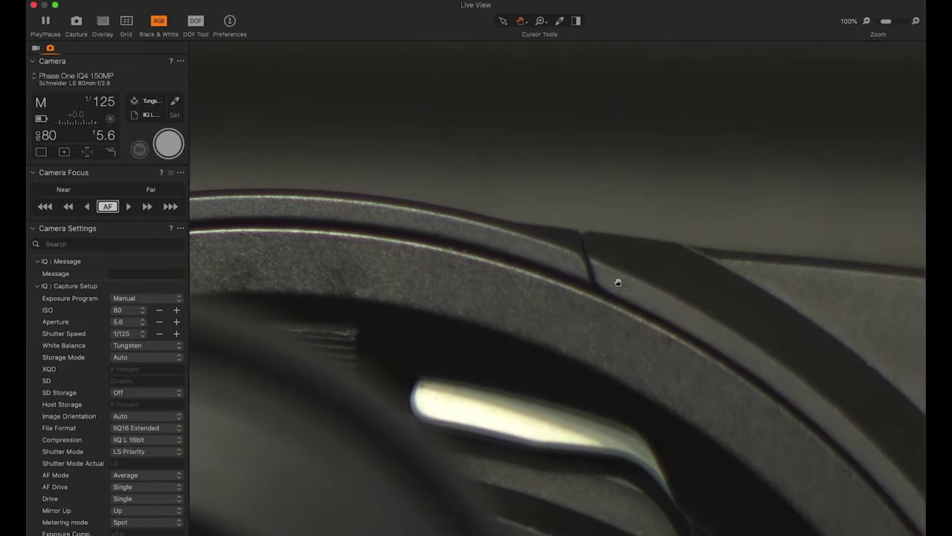
left_click_drag(722, 295, 465, 273)
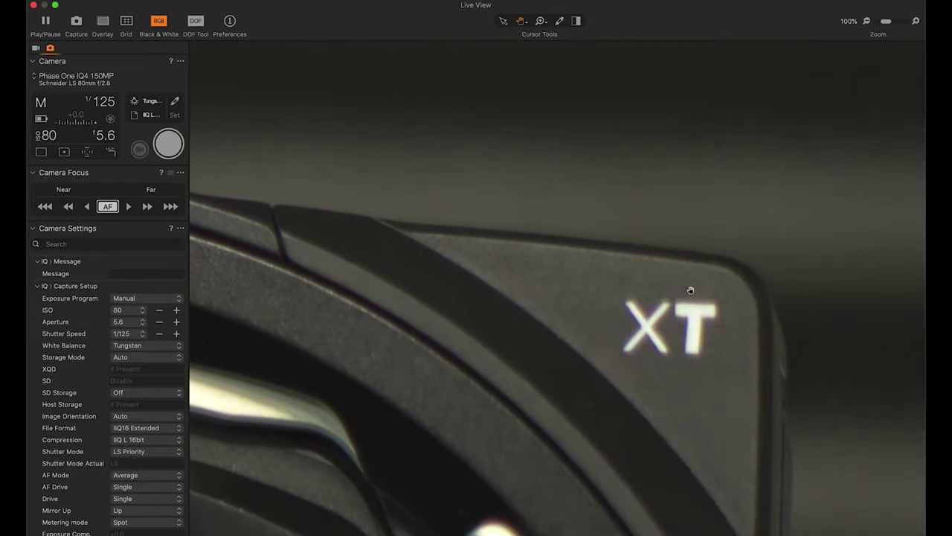
left_click_drag(691, 290, 584, 273)
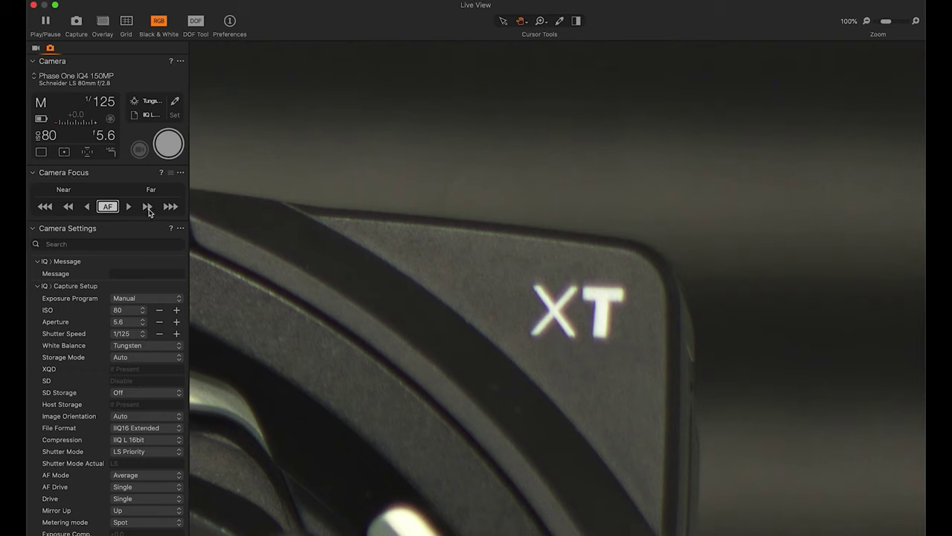
left_click(149, 211)
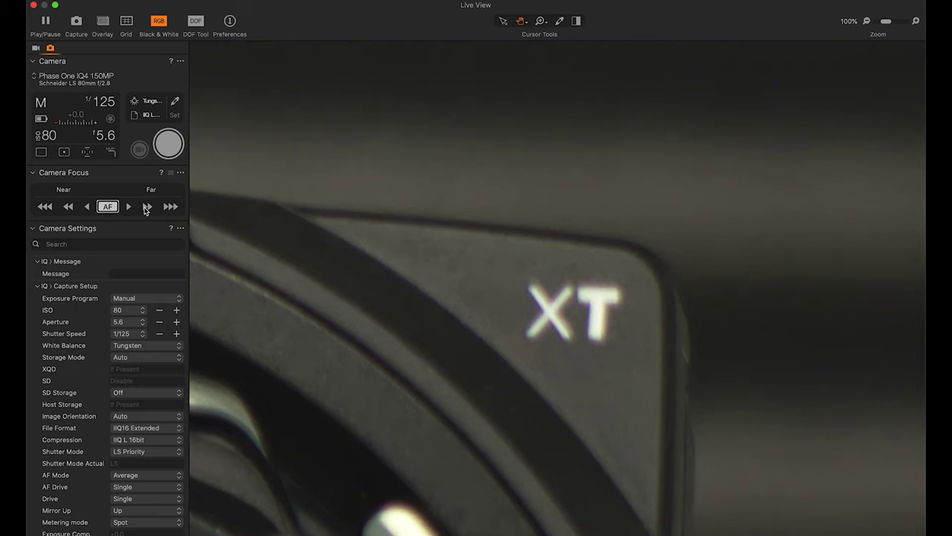
left_click(67, 210)
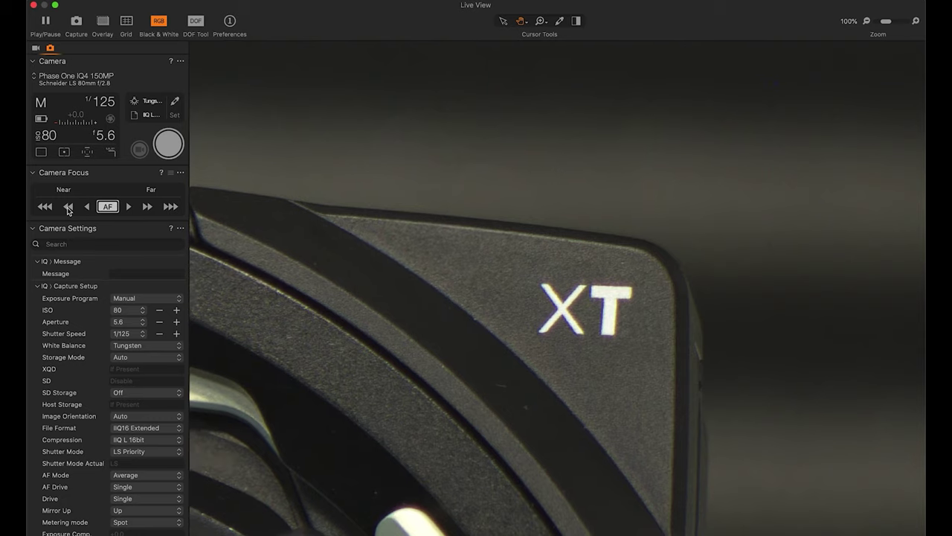
Step: Fit the scene, try 90° and 270° live view orientations, then restore Default
left_click(595, 283)
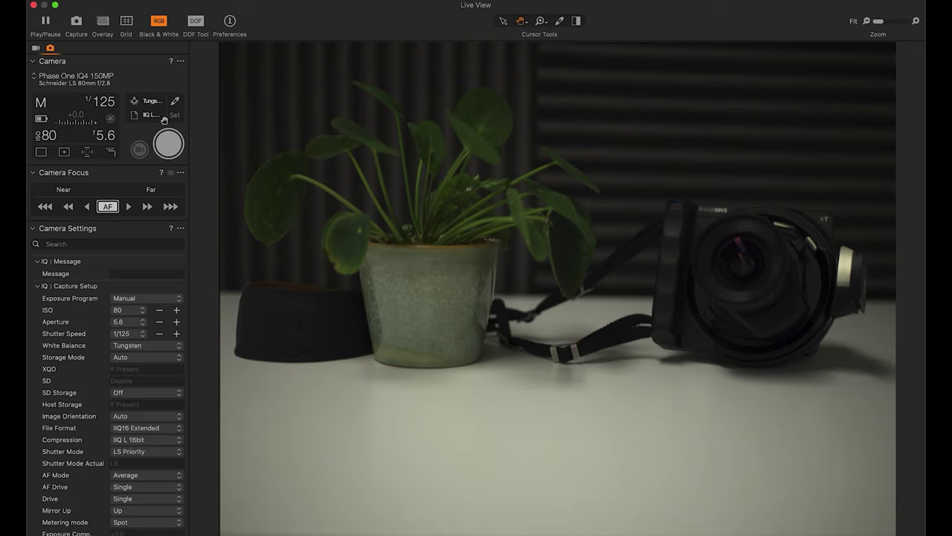
left_click(36, 49)
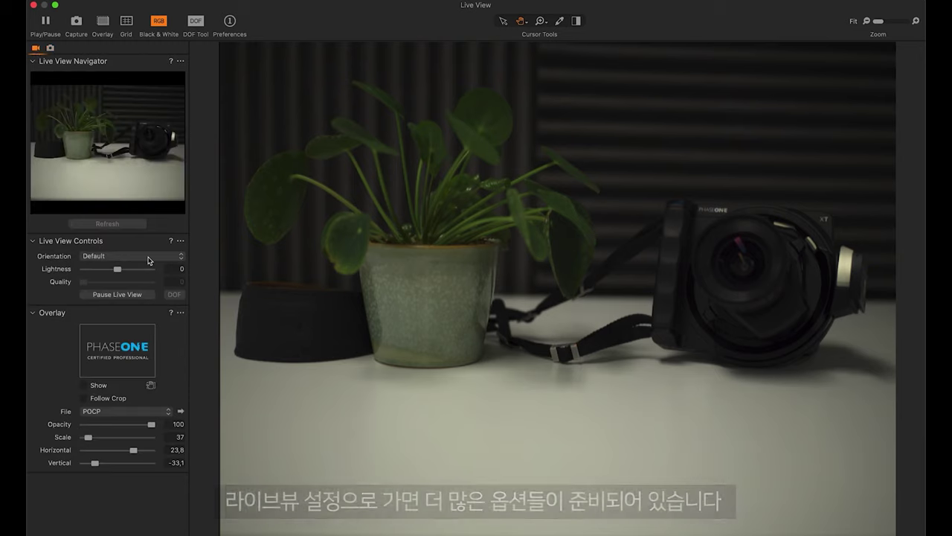
left_click(149, 260)
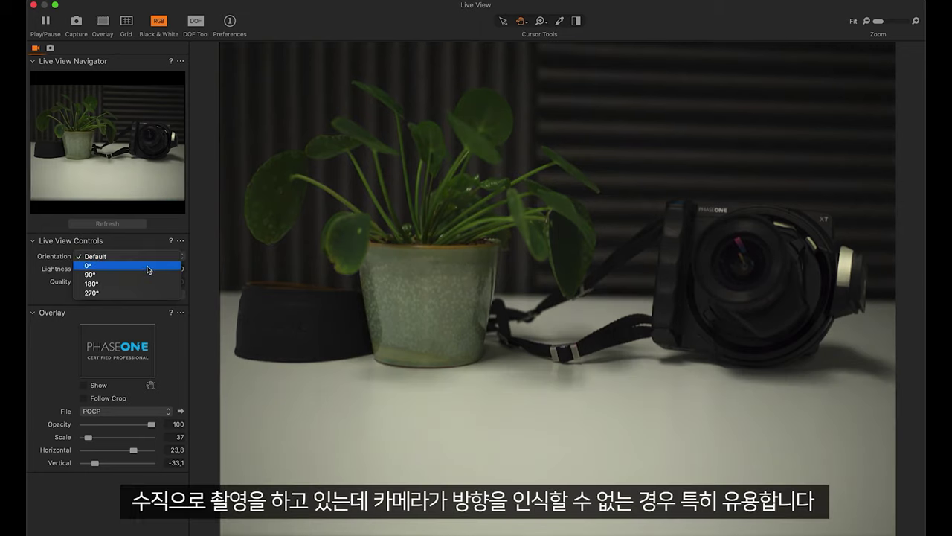
left_click(144, 274)
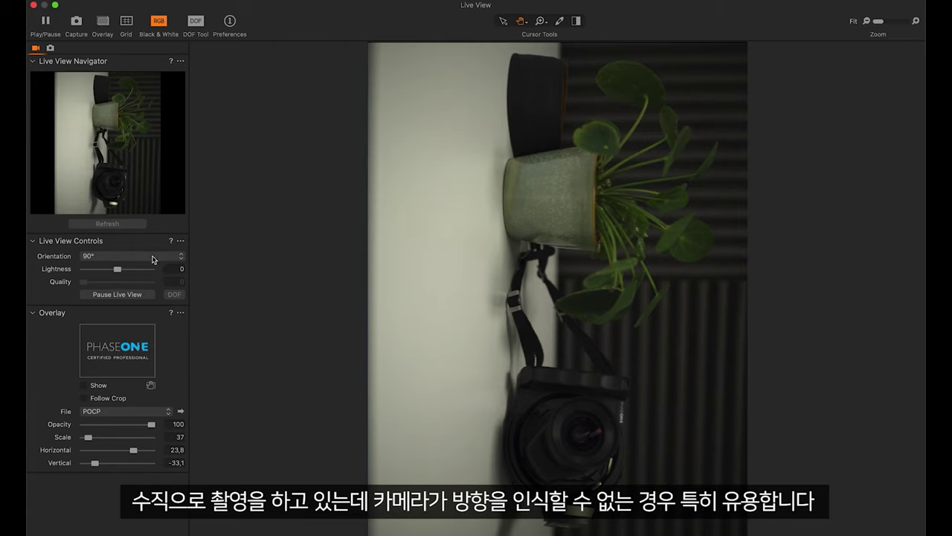
left_click(152, 258)
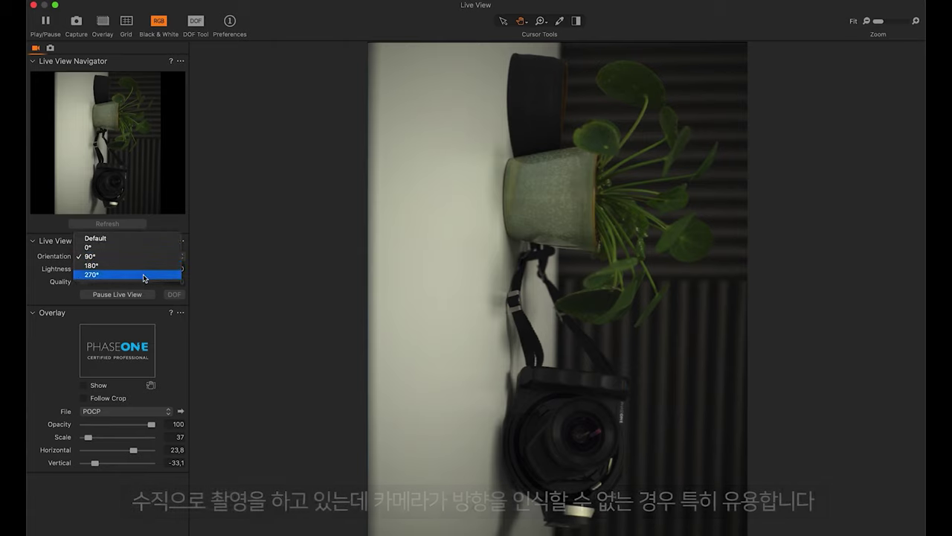
left_click(143, 273)
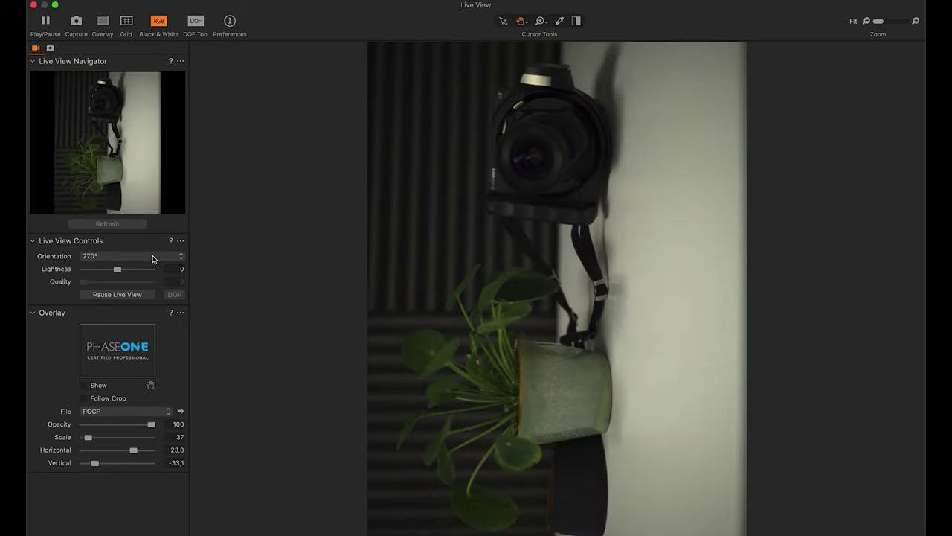
left_click(152, 258)
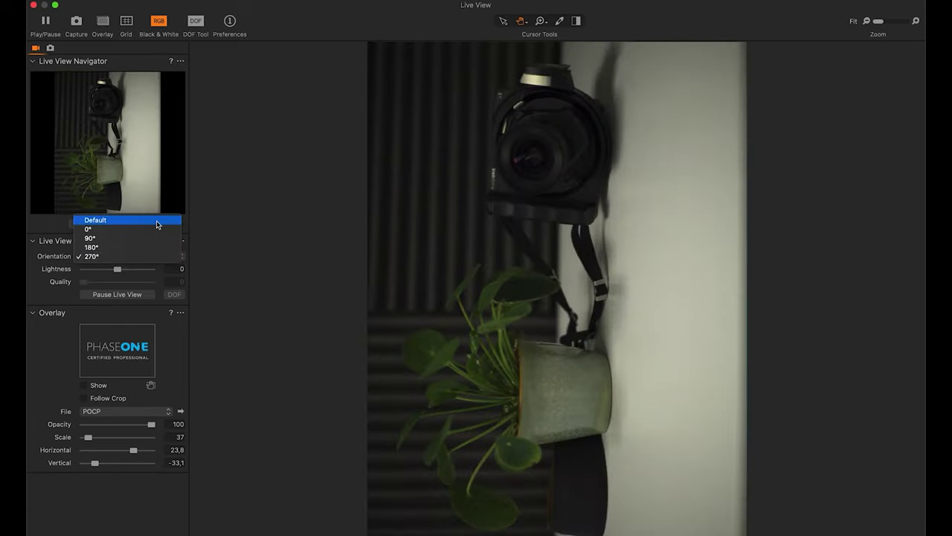
left_click(156, 220)
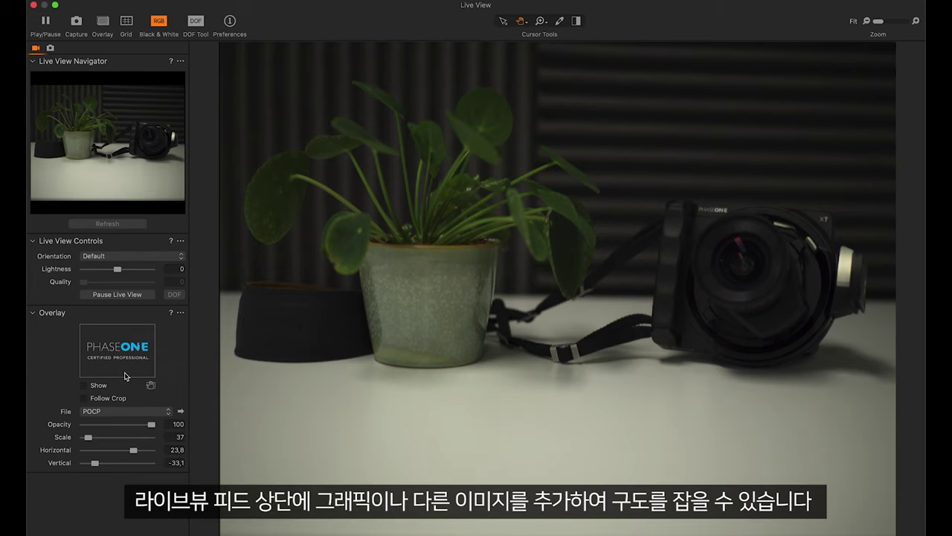
Step: Show the PHASE ONE overlay on the live view, trying its opacity and size
left_click(84, 387)
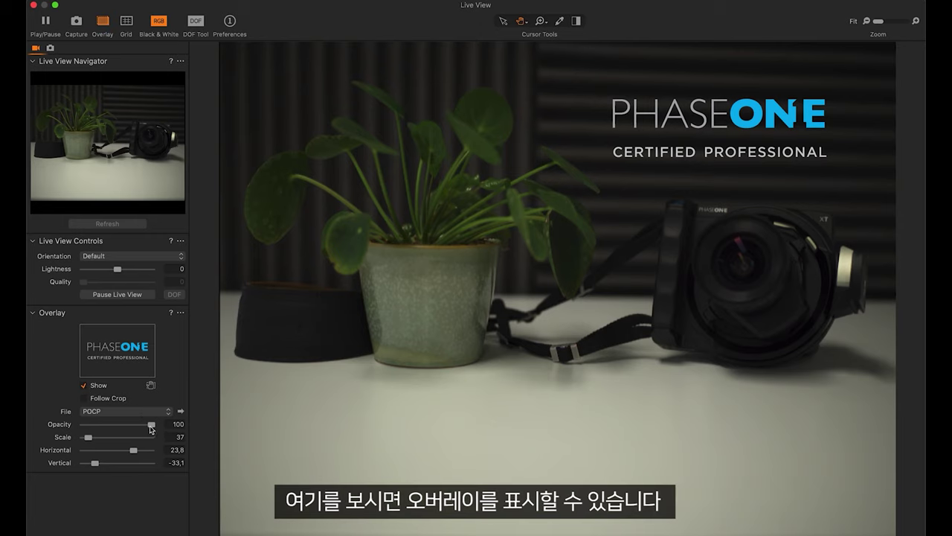
mouse_move(151, 429)
left_mouse_down()
mouse_move(111, 430)
mouse_move(170, 430)
left_mouse_up()
left_click_drag(92, 439, 141, 463)
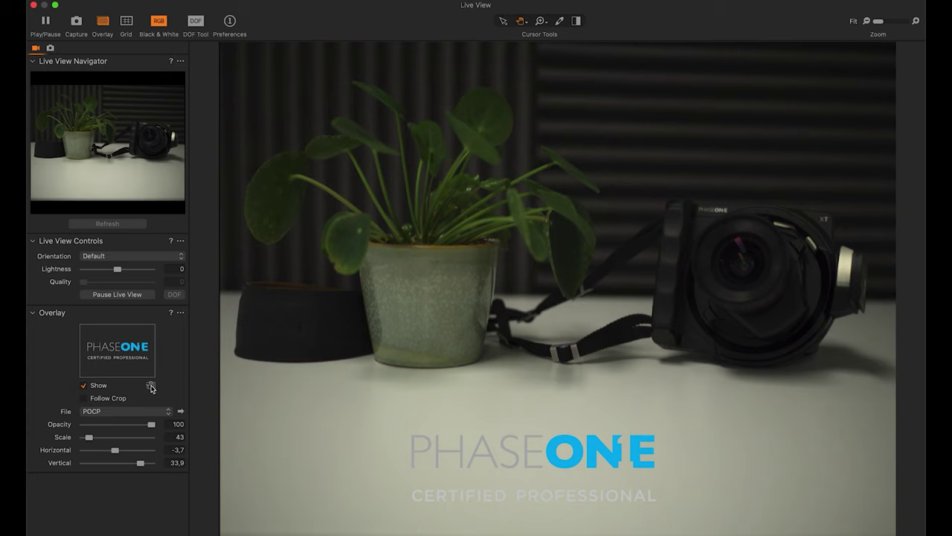
Step: Scale the overlay logo to 24 and place it near the top right (23.6/-37.4)
left_click(151, 386)
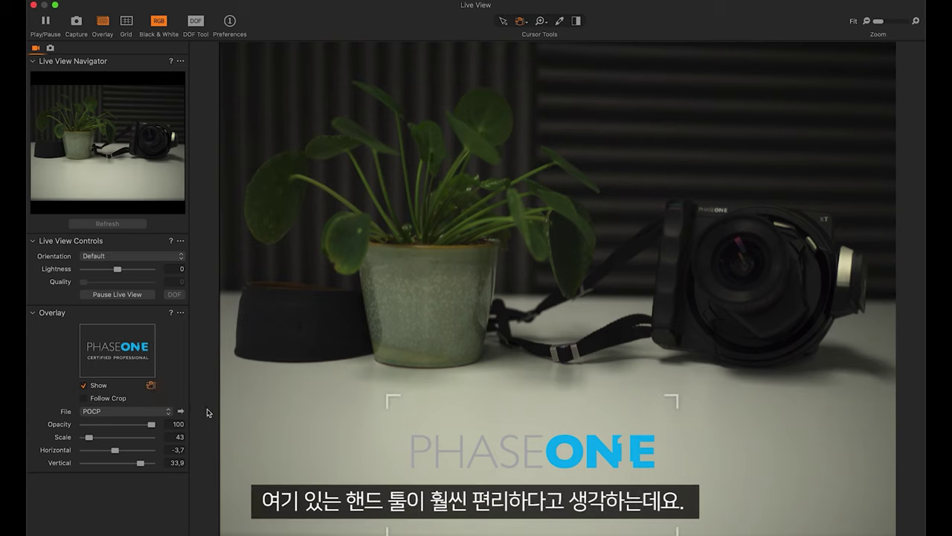
left_click_drag(514, 420, 680, 72)
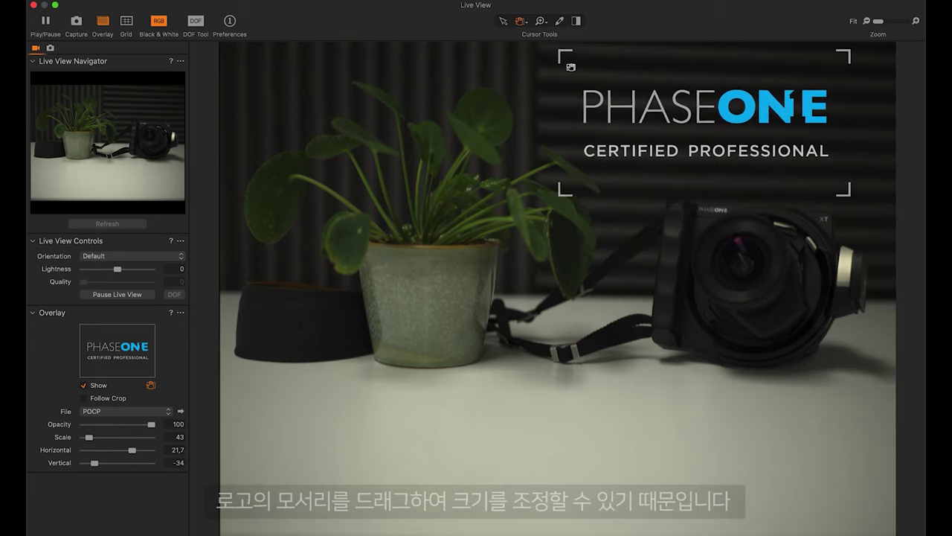
left_click_drag(571, 67, 689, 141)
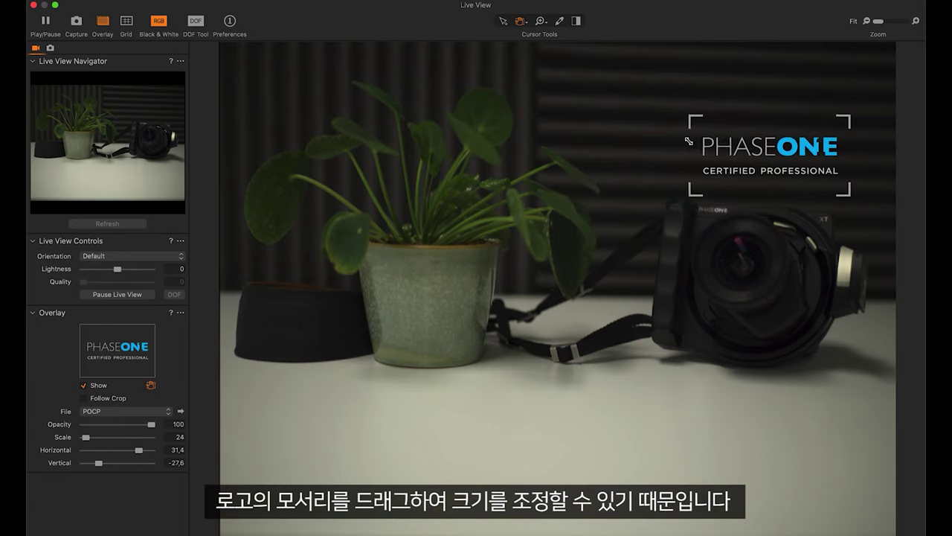
left_click_drag(755, 157, 702, 107)
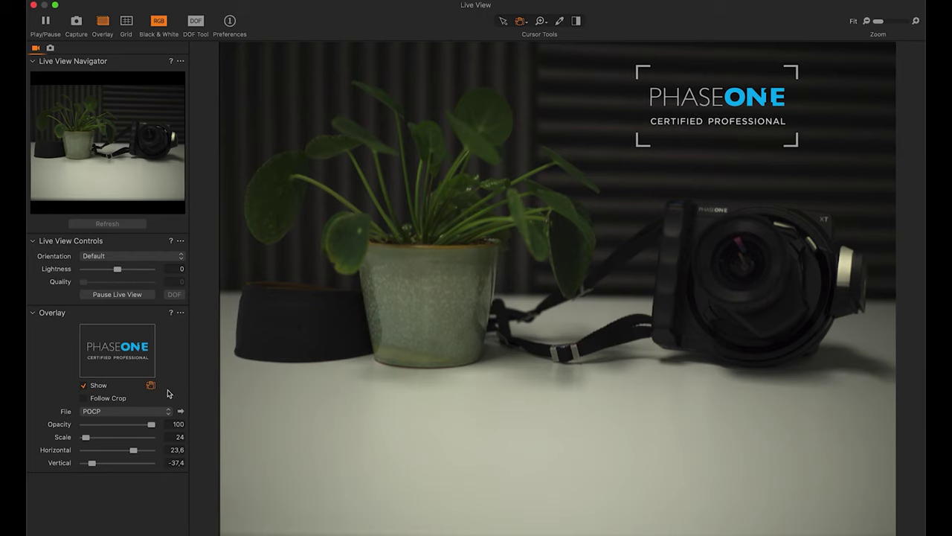
Step: Hide the overlay and browse the camera's IQ capture, focus control, HDMI and network settings
left_click(95, 390)
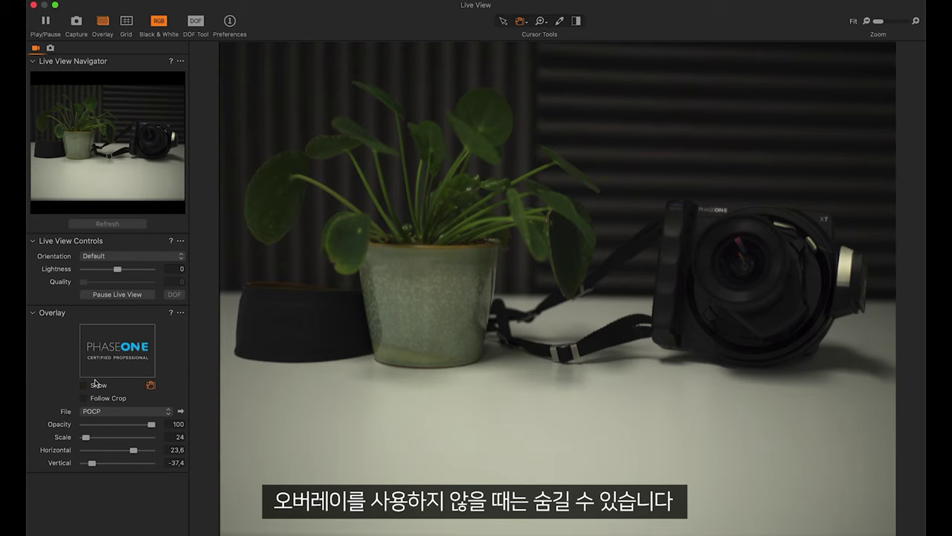
left_click(50, 48)
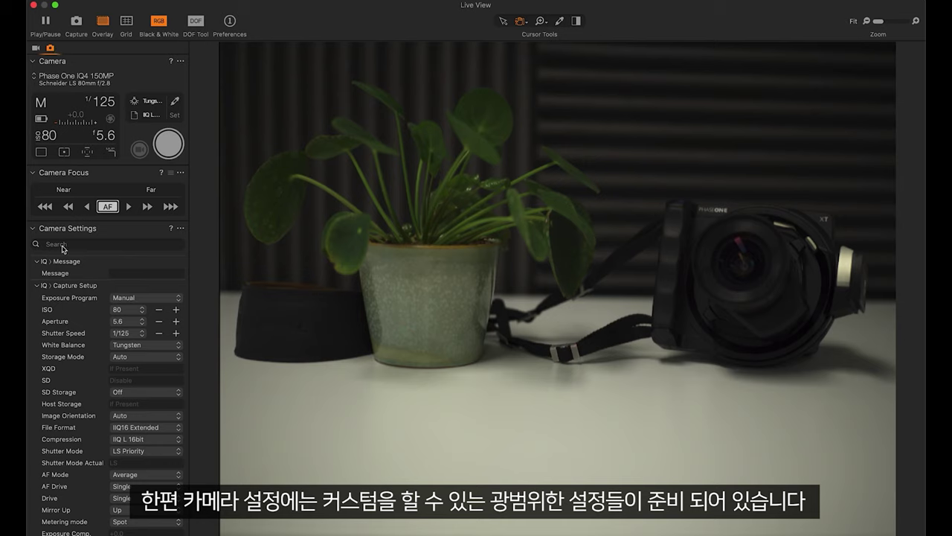
scroll(103, 401, "down", 1)
scroll(103, 401, "down", 10)
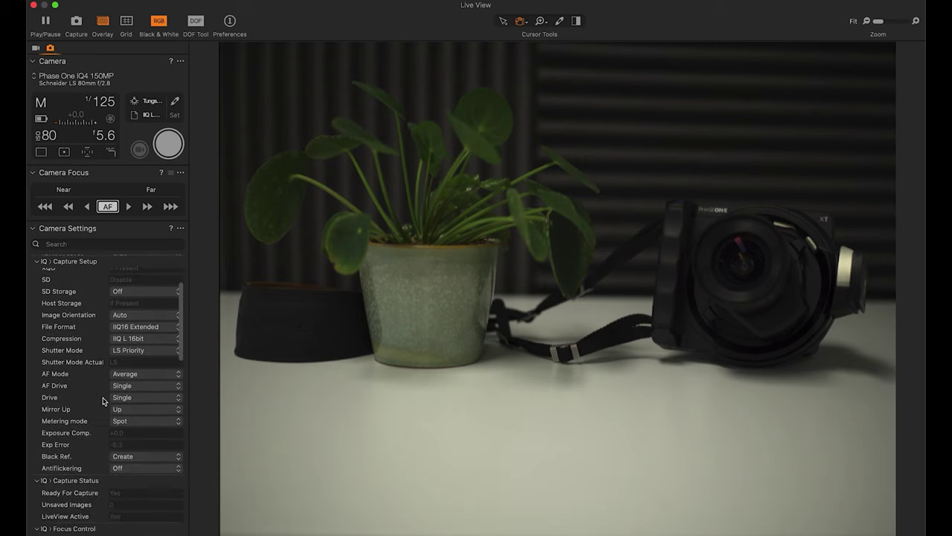
scroll(102, 402, "down", 6)
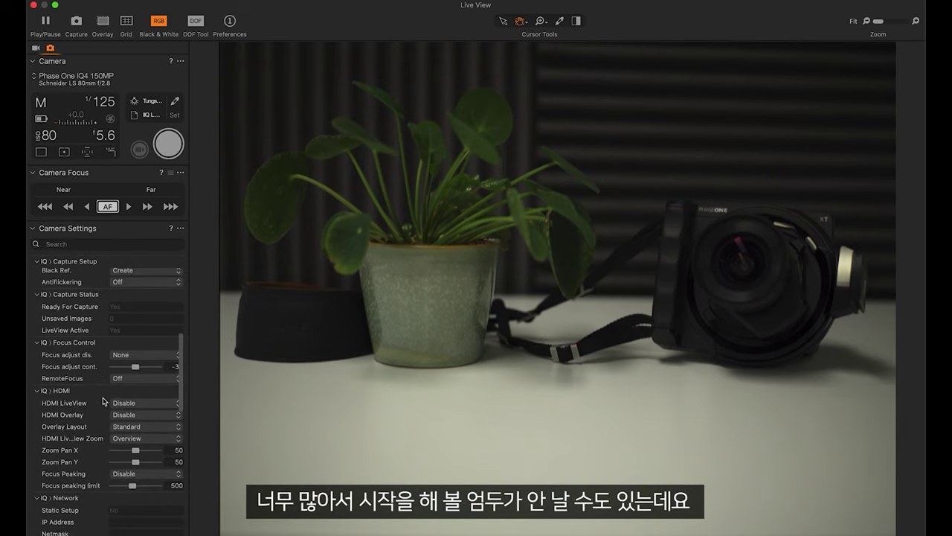
scroll(103, 402, "up", 15)
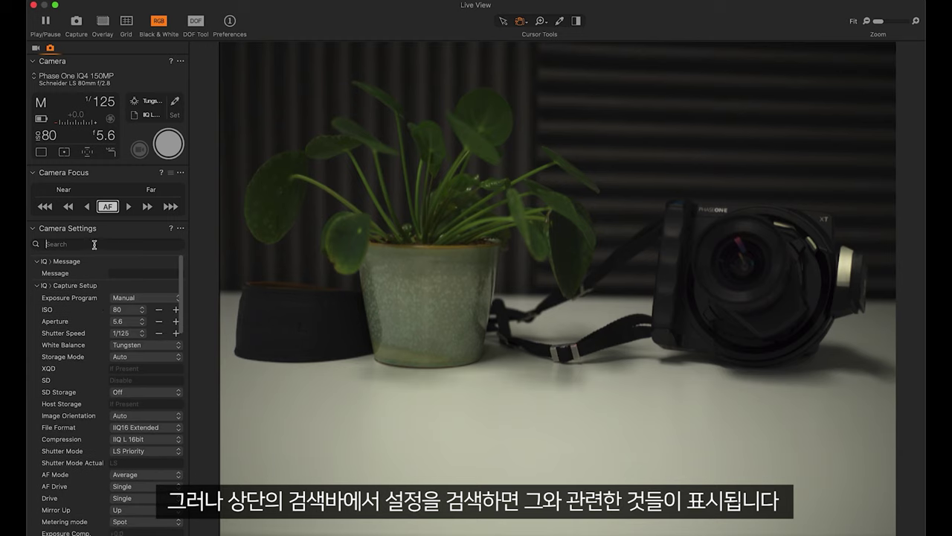
Step: Filter the camera settings by 'focus' and set Focus Peaking to Enable
type("focus")
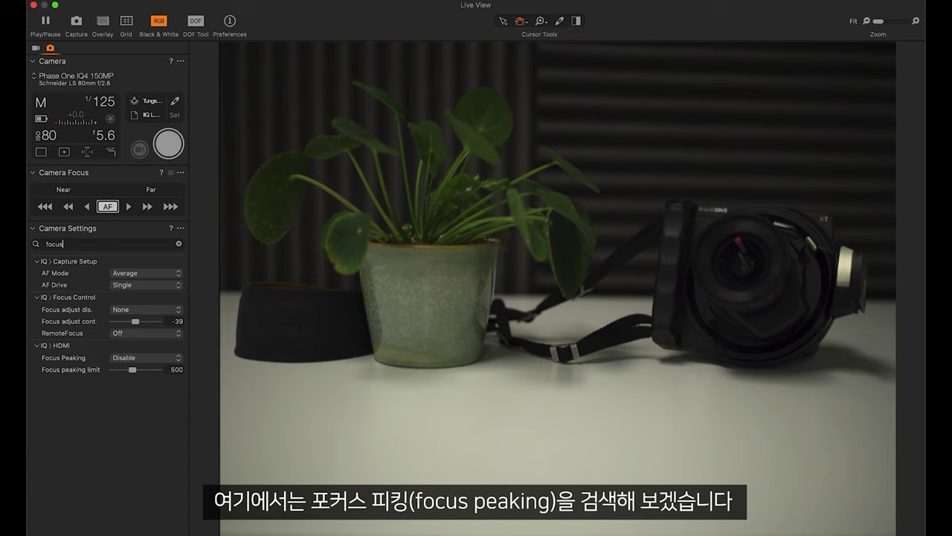
left_click(133, 360)
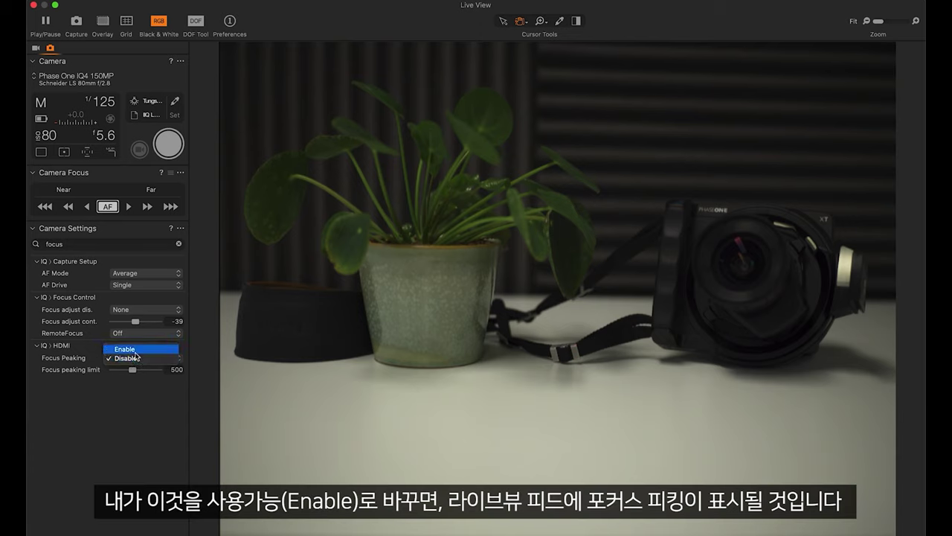
left_click(135, 353)
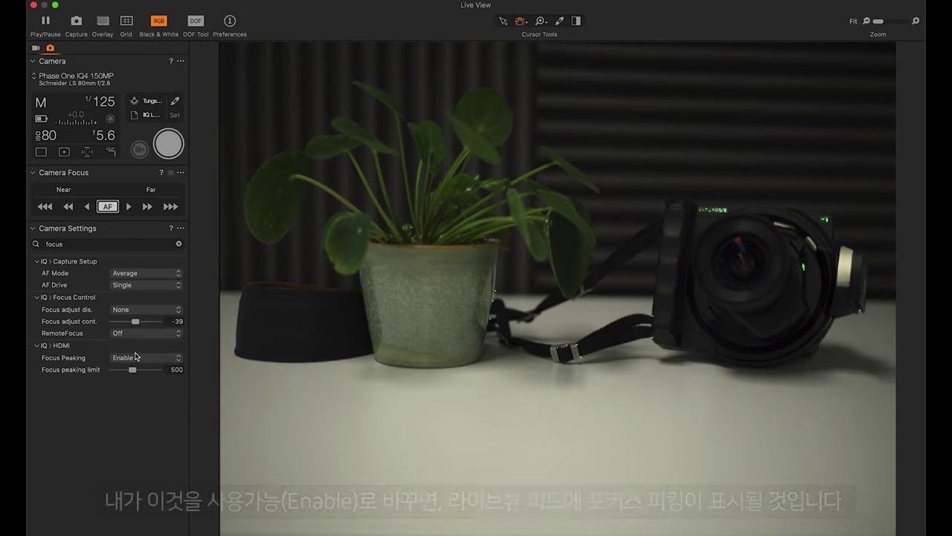
Step: Zoom to the PHASE ONE logo, step focus to 39 until it peaks green, then return to Fit
left_click(715, 211)
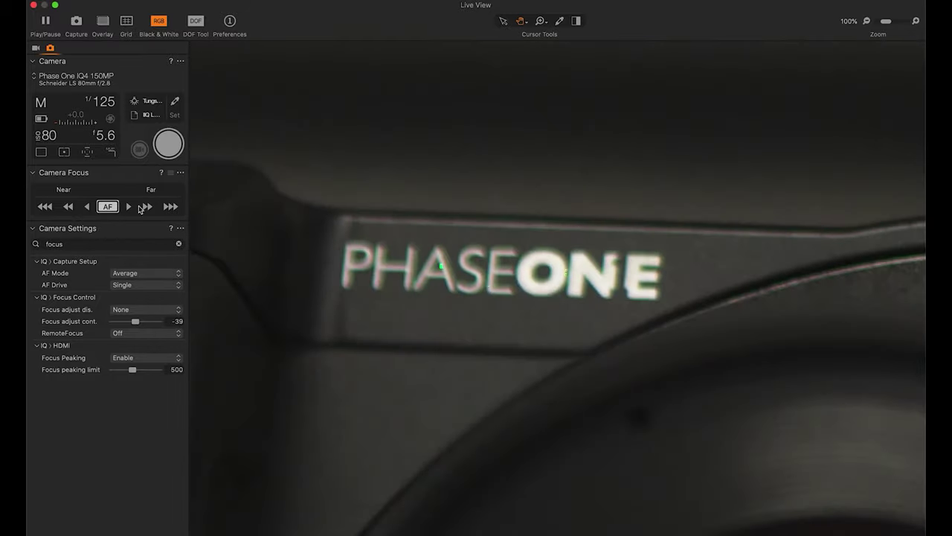
left_click(143, 207)
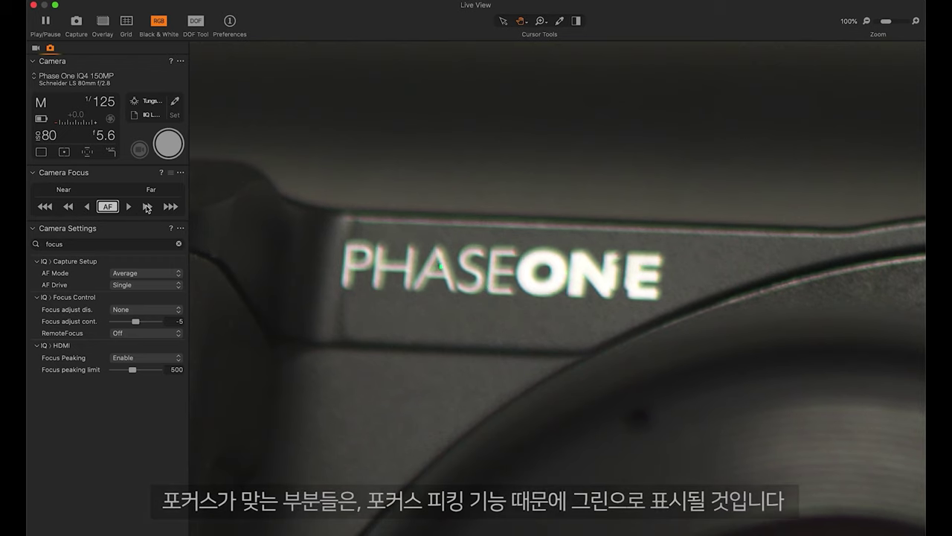
left_click(147, 207)
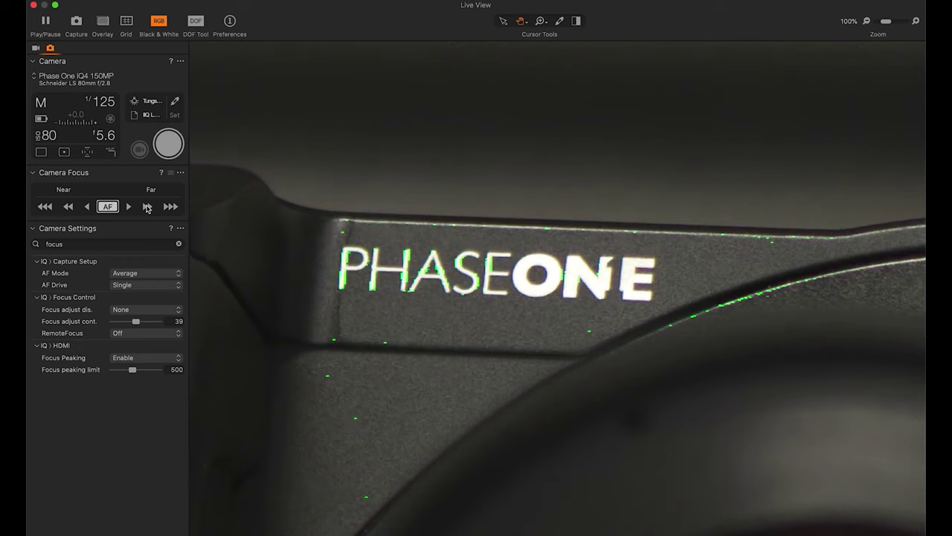
left_click(543, 319)
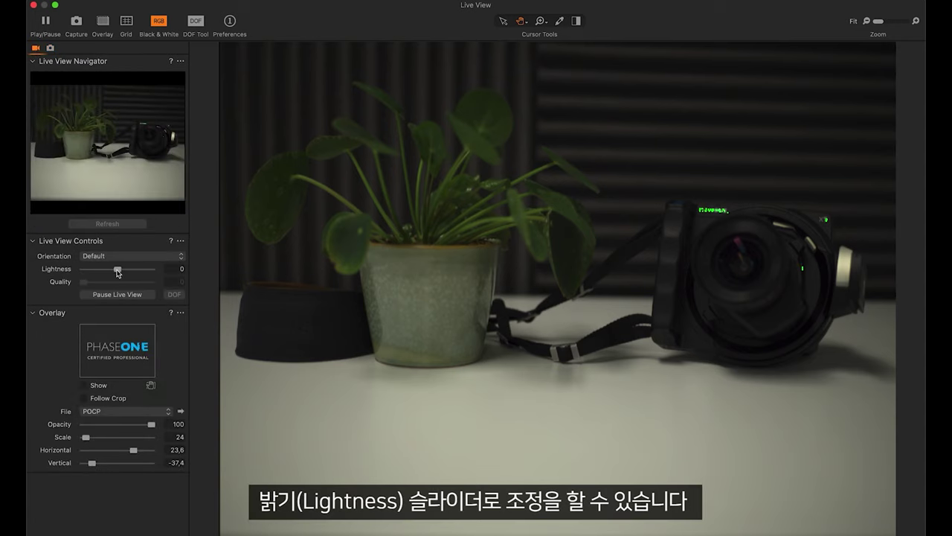
Step: Raise live view Lightness to 3 and check the plant stems at 100% before fitting again
left_click_drag(117, 272, 152, 274)
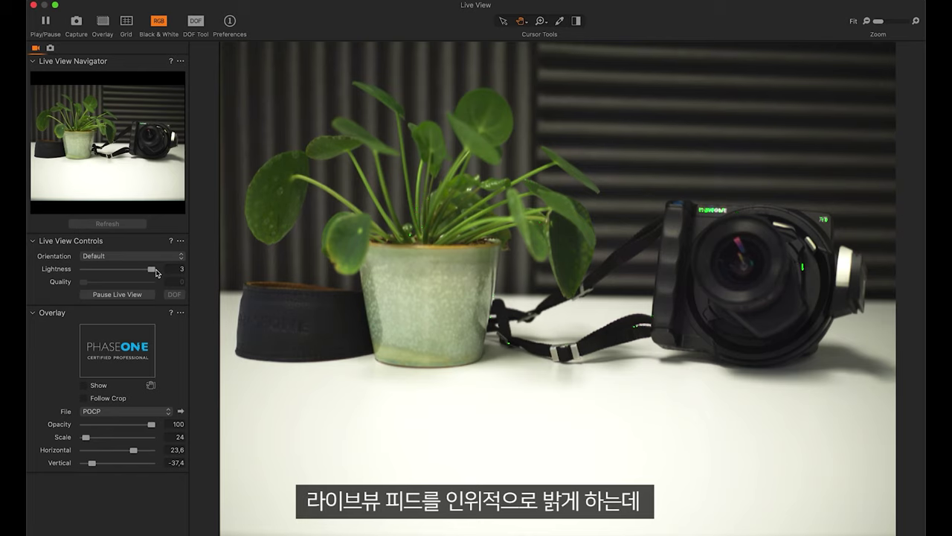
left_click(425, 236)
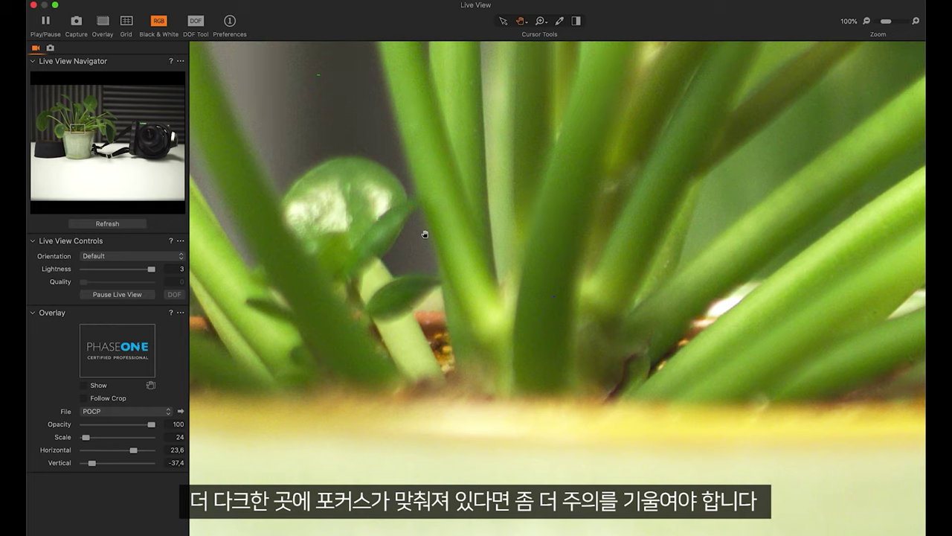
left_click(400, 237)
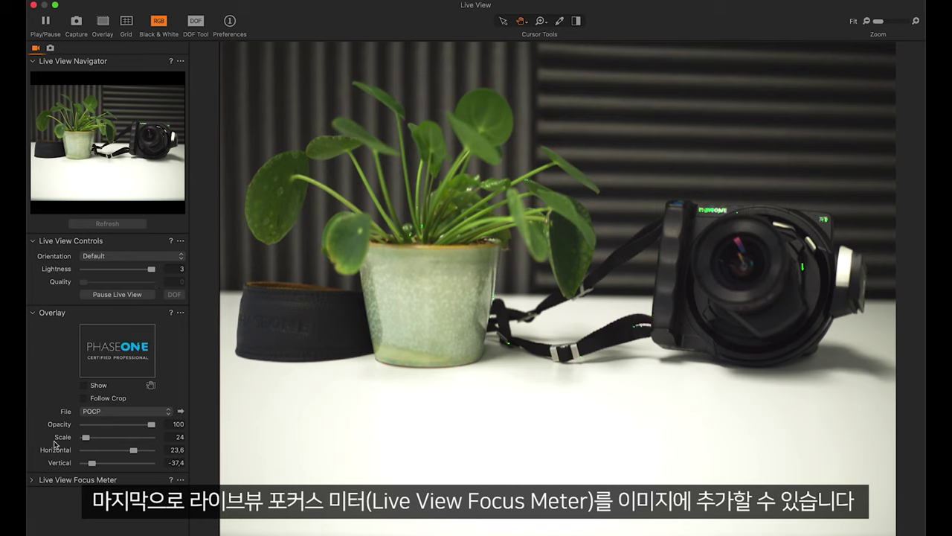
Step: Place focus meter 1 over the camera's top and a smaller focus meter 2 on the lens case
left_click(33, 481)
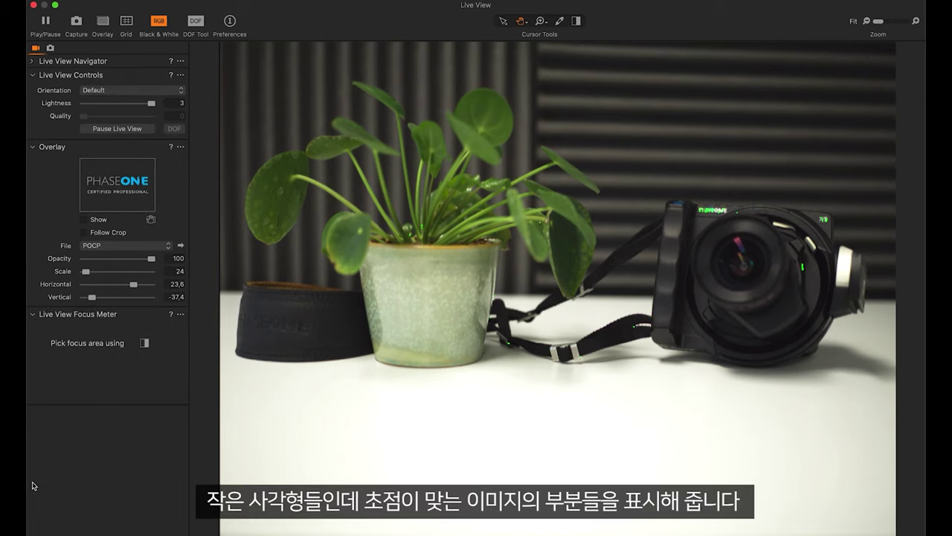
left_click(272, 206)
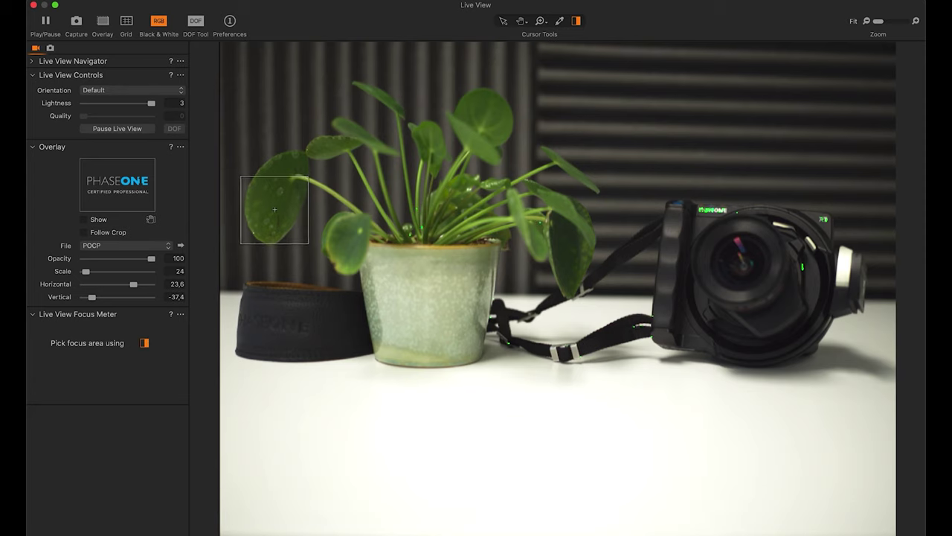
left_click_drag(273, 205, 712, 217)
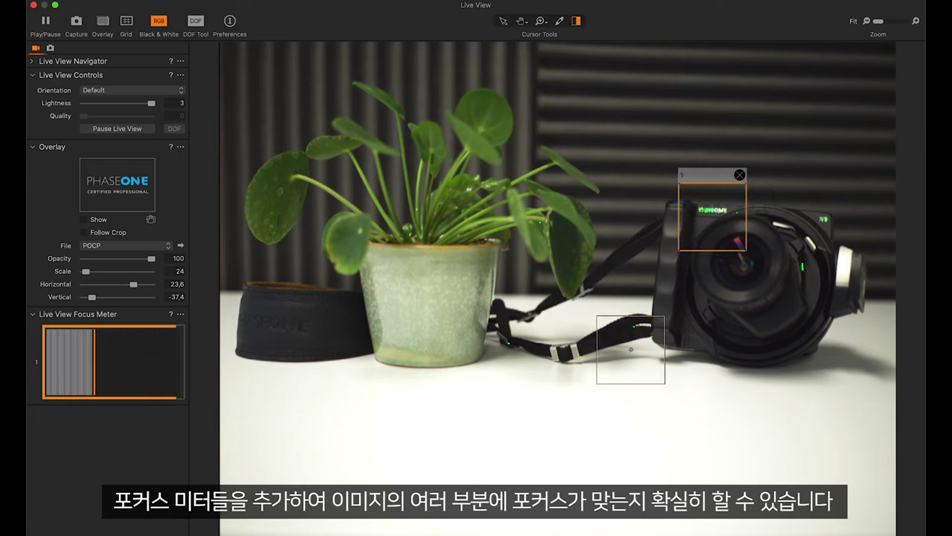
left_click(287, 326)
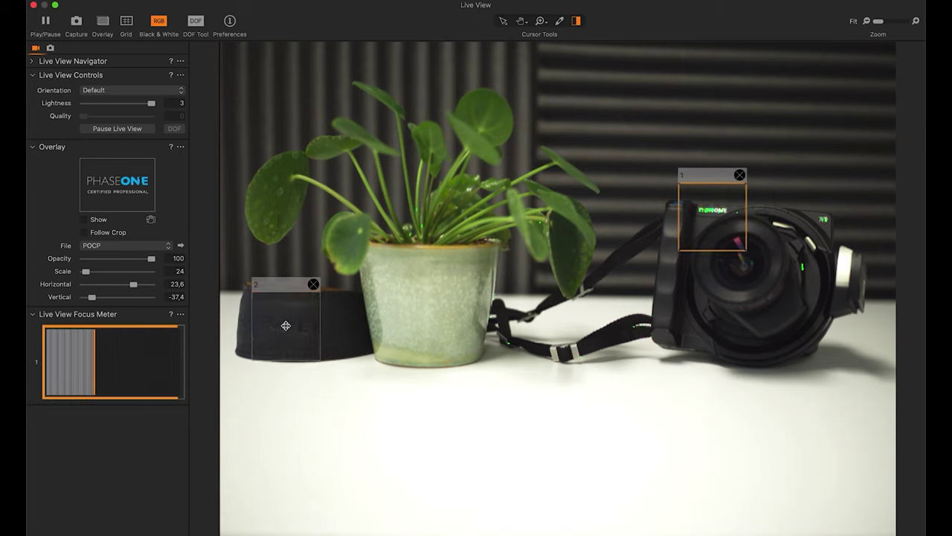
left_click_drag(319, 360, 285, 325)
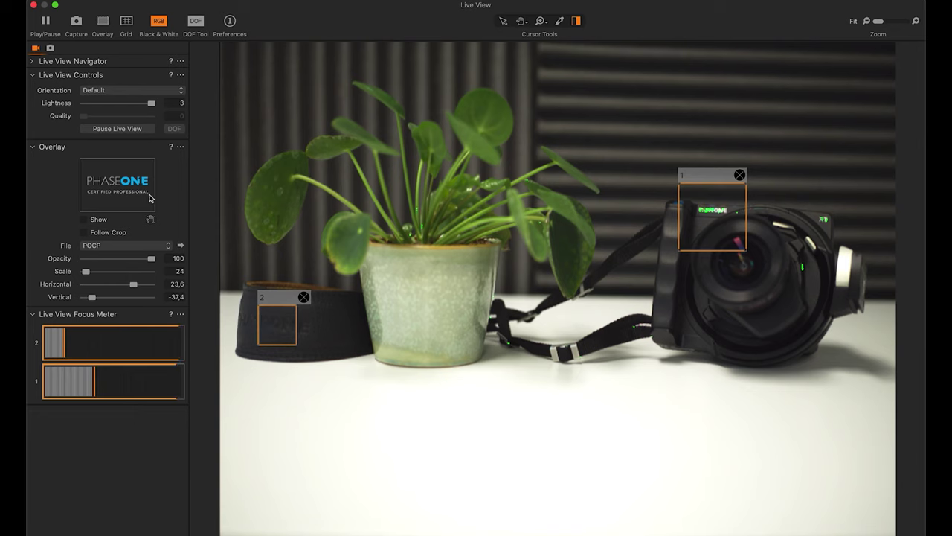
Step: Nudge the lens focus far, back near to -39, then settle it at 5
left_click(51, 49)
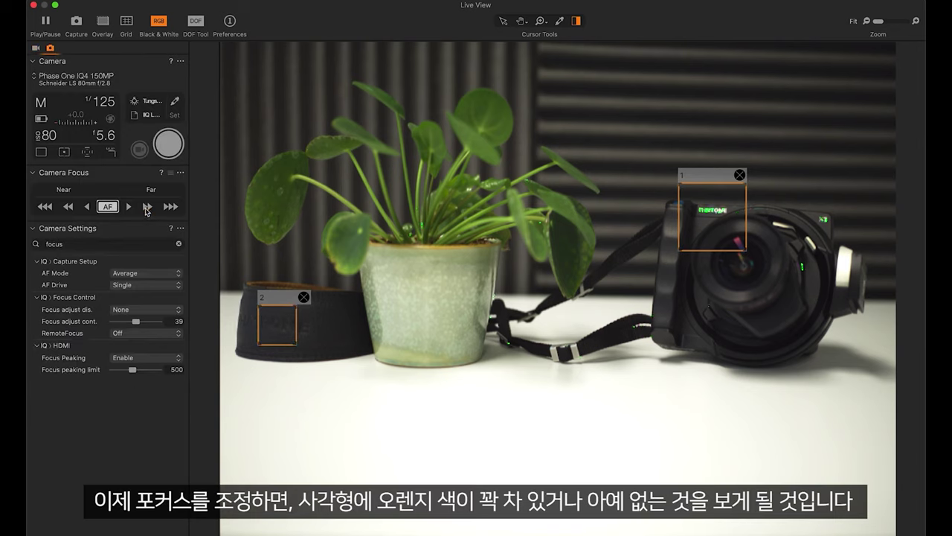
left_click(147, 208)
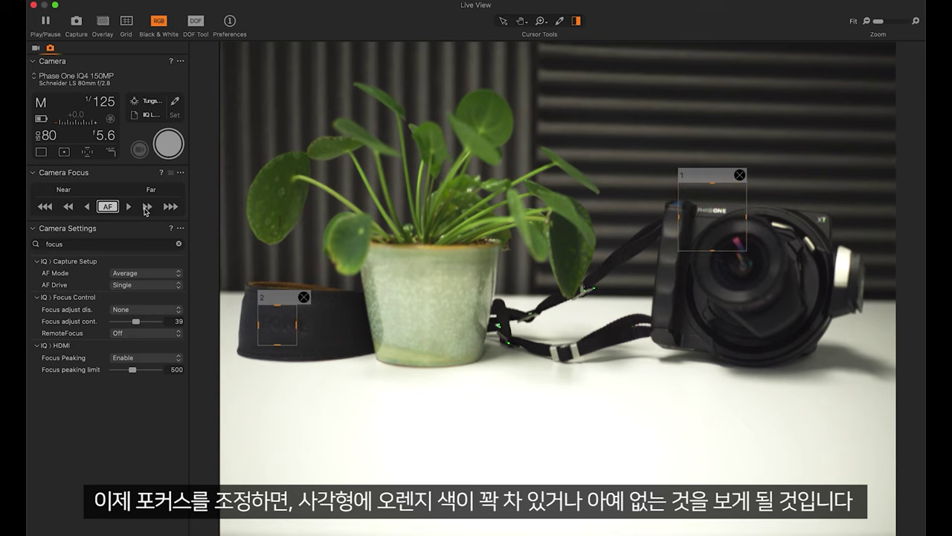
left_click(69, 208)
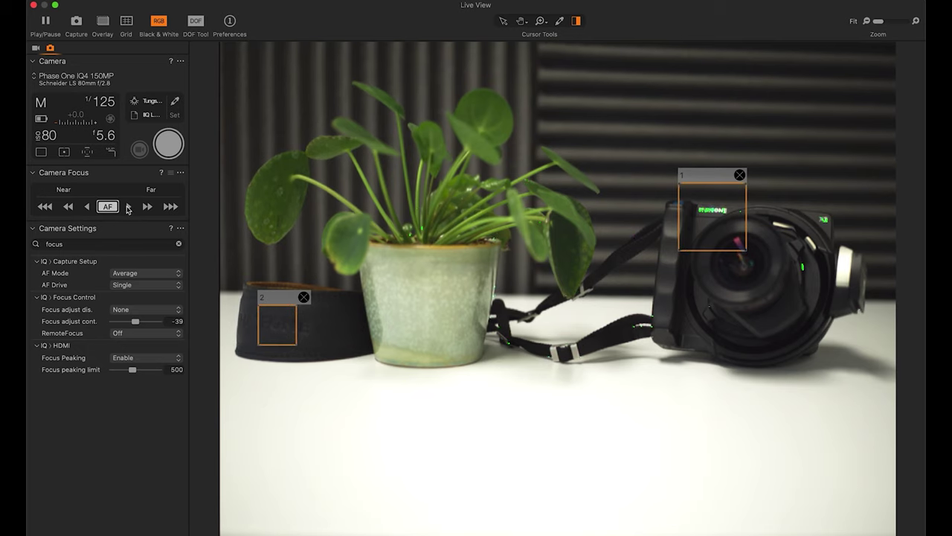
left_click(128, 209)
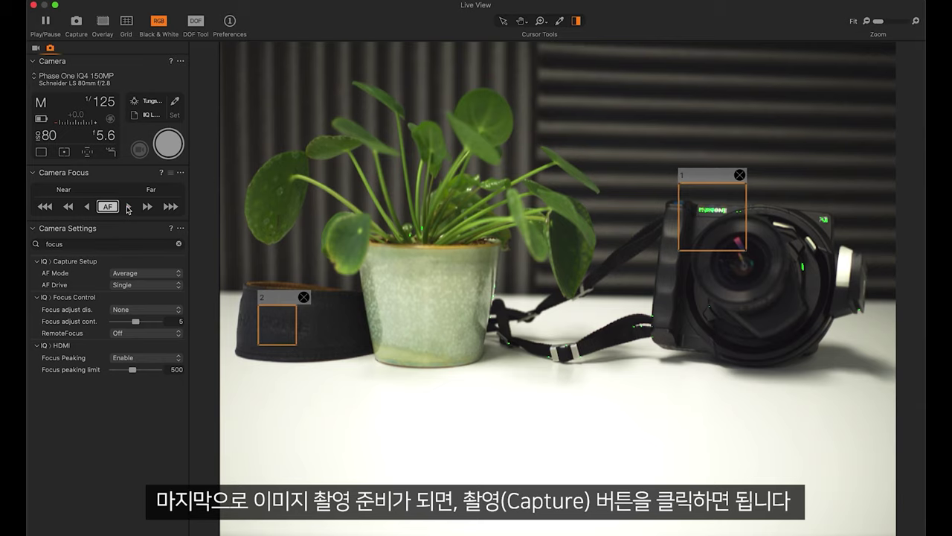